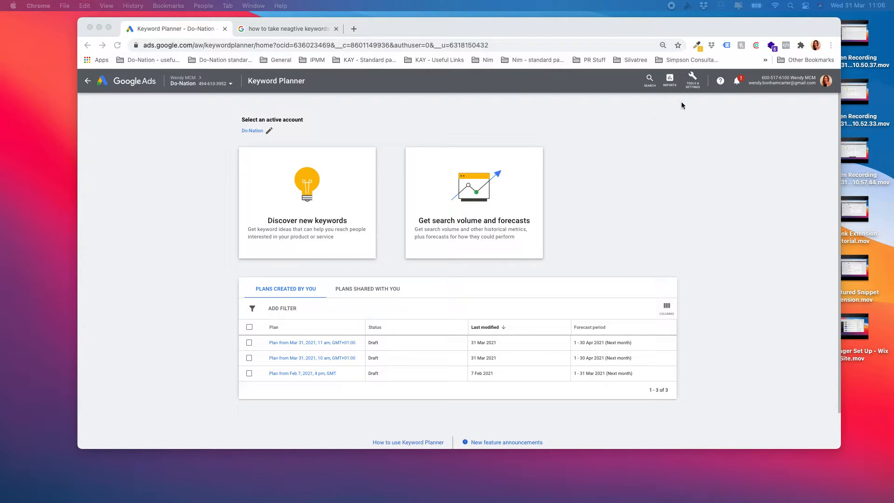
Step: Go to Keyword Planner from Tools & Settings and start the 'Discover new keywords' form
{"action": "left_click", "coordinate": [696, 84]}
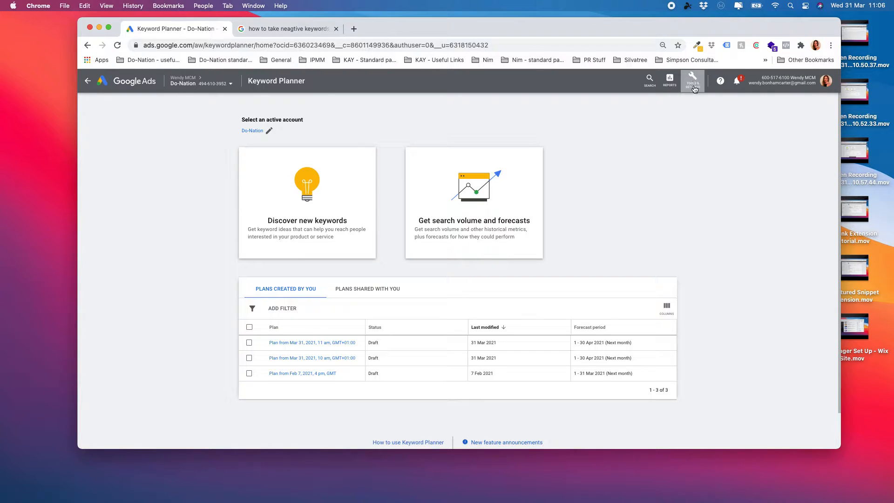
{"action": "left_click", "coordinate": [693, 85]}
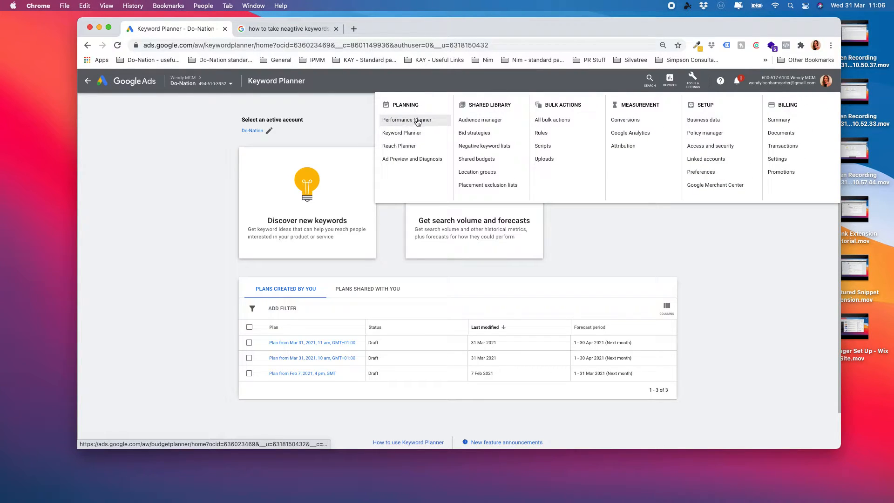
{"action": "left_click", "coordinate": [413, 134]}
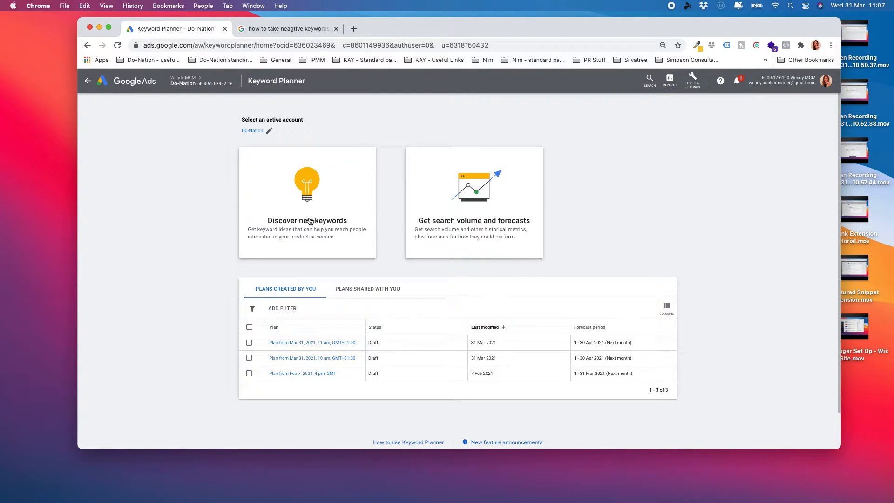
{"action": "left_click", "coordinate": [308, 225]}
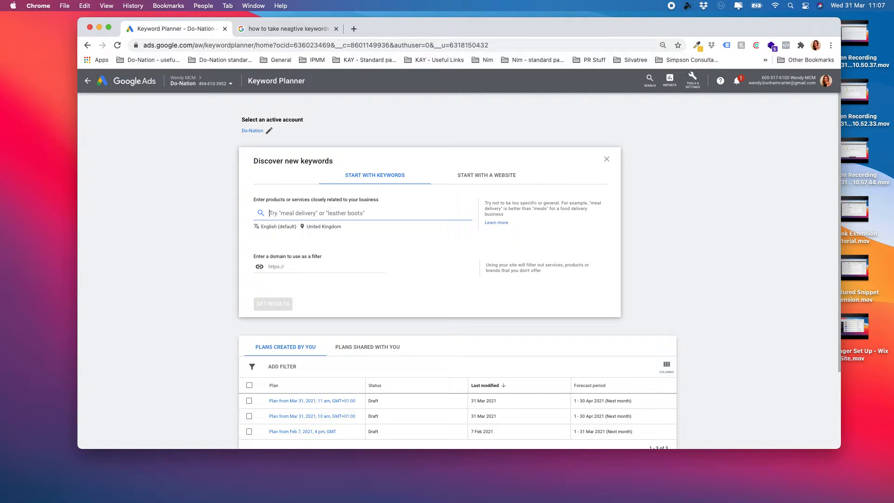
Step: Enter four seed keywords: nonprofit resources, online resources for nonprofits, charitable perfomance growth, nonprofit digital marketing
{"action": "type", "text": "nonprofit resources"}
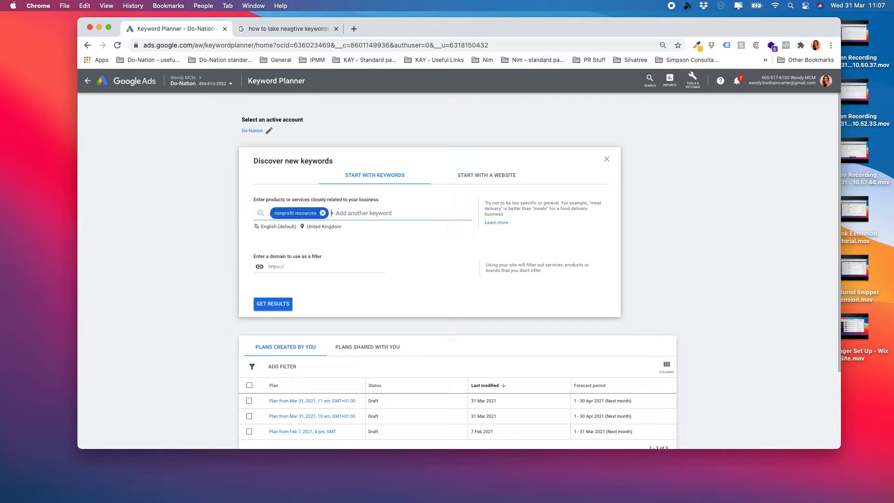
{"action": "type", "text": ",online resources for nonprofits,chatiba"}
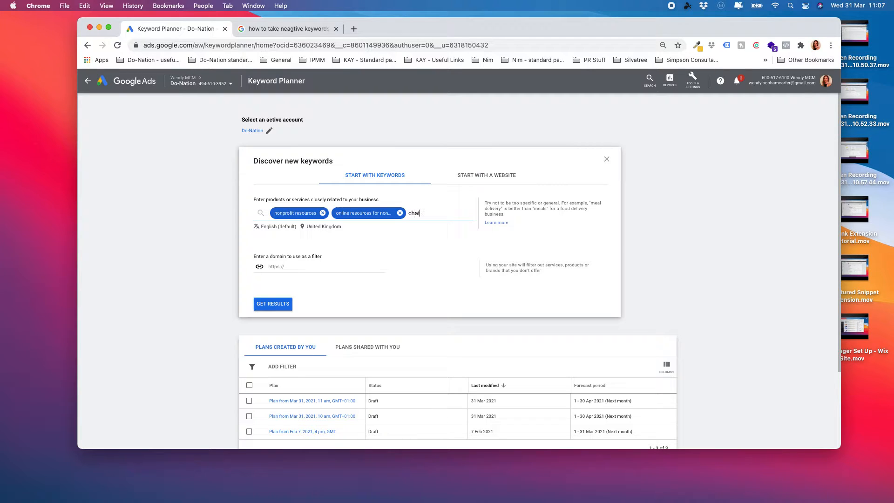
{"action": "key", "text": "BackSpace"}
{"action": "key", "text": "BackSpace"}
{"action": "key", "text": "BackSpace"}
{"action": "type", "text": "le perfomance growth"}
{"action": "key", "text": "Return"}
{"action": "type", "text": "non"}
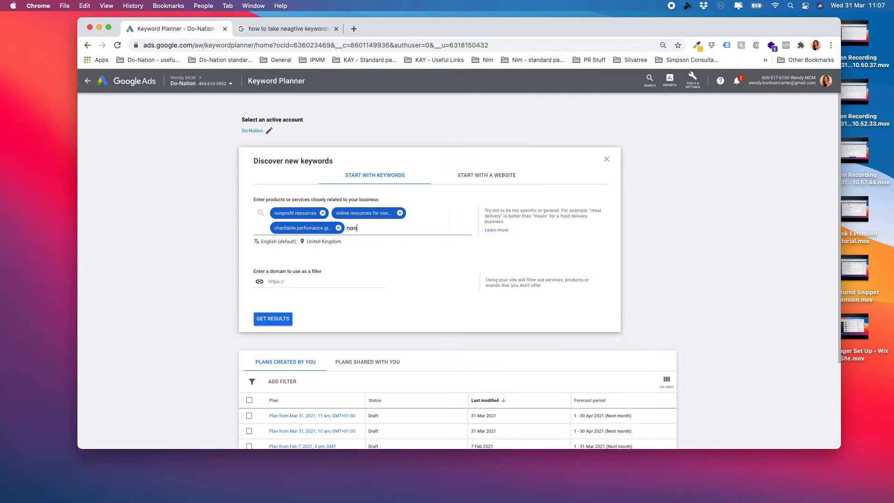
{"action": "type", "text": "profit digital marketing"}
{"action": "key", "text": "Return"}
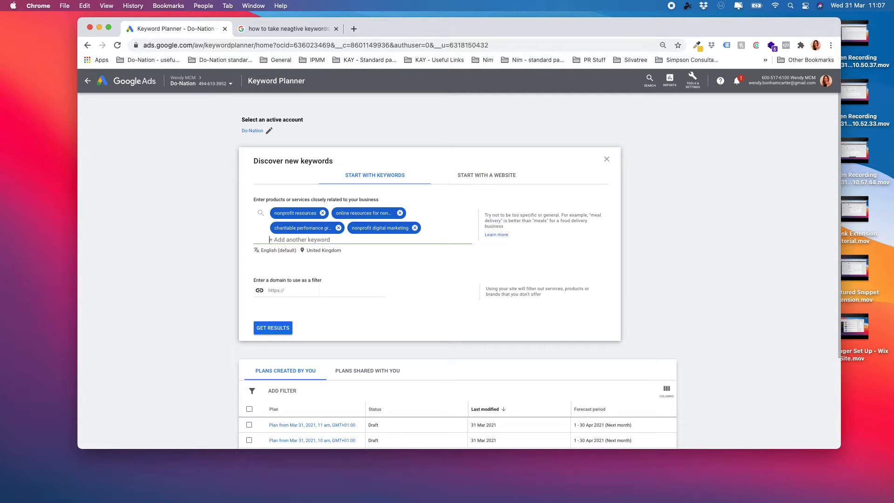
Step: Replace United Kingdom with United States as the target location and get keyword ideas
{"action": "left_click", "coordinate": [322, 250]}
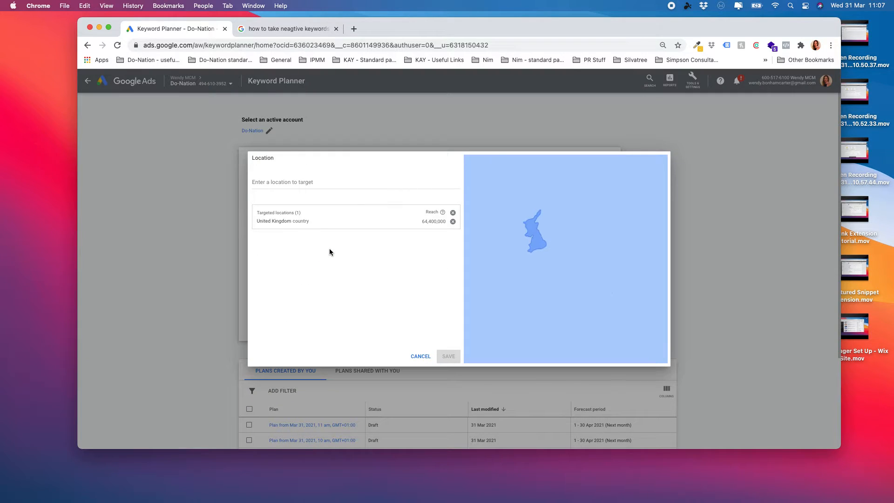
{"action": "left_click", "coordinate": [453, 221]}
{"action": "left_click", "coordinate": [339, 182]}
{"action": "type", "text": "united"}
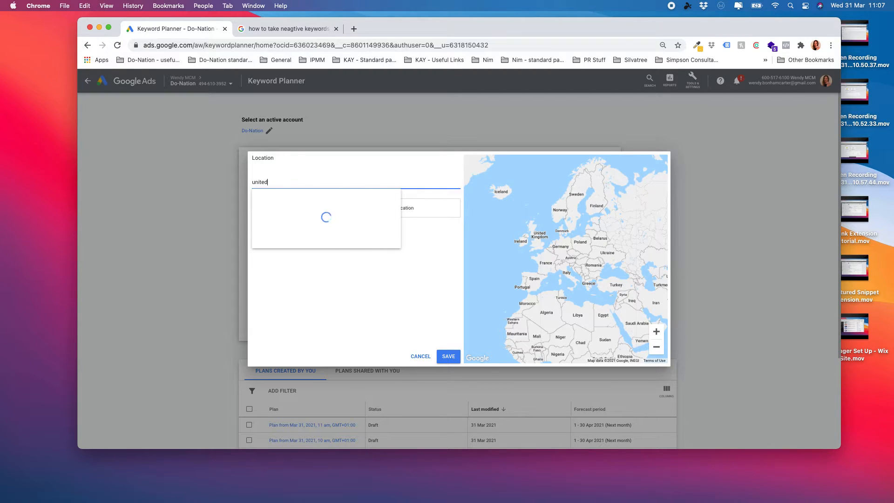
{"action": "left_click", "coordinate": [457, 203]}
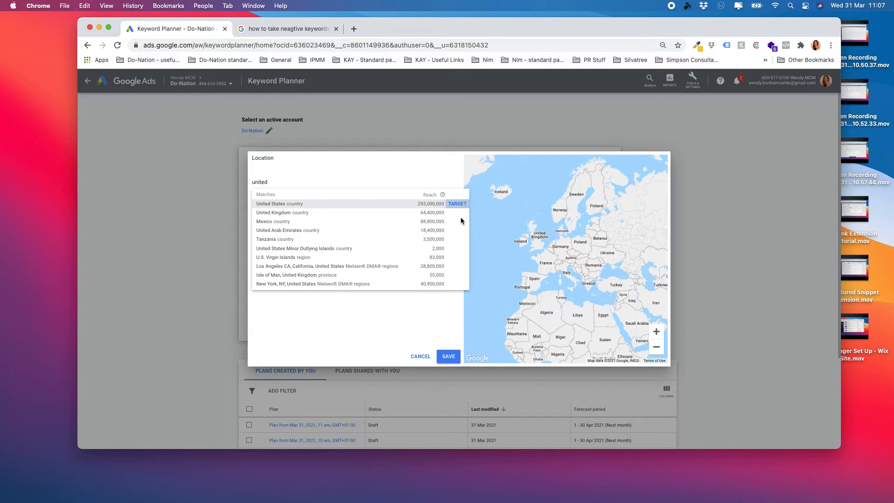
{"action": "left_click", "coordinate": [453, 356]}
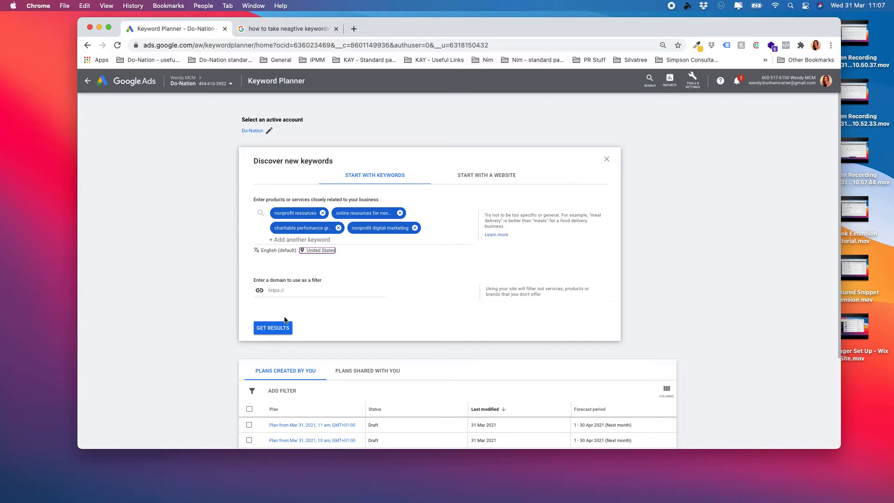
{"action": "left_click", "coordinate": [275, 329]}
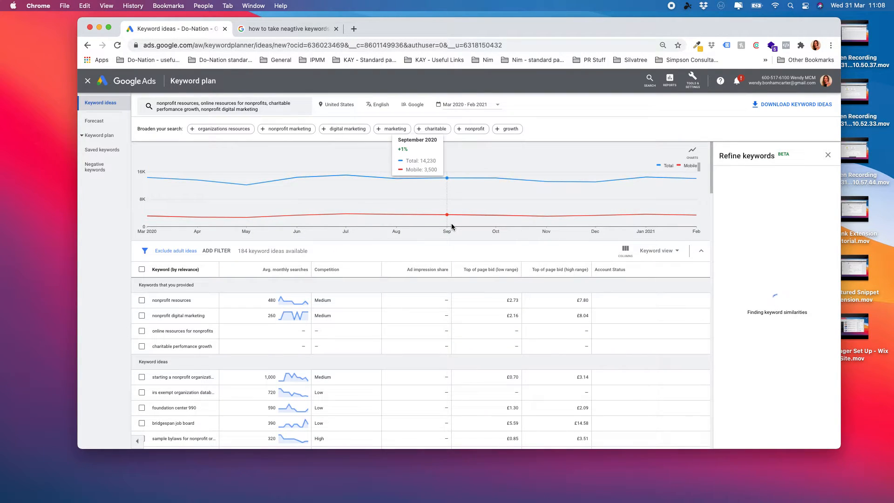
Step: Tick seven ideas, including irs exempt organization, foundation center 990, nonprofit database and sample bylaws
{"action": "scroll", "coordinate": [451, 226], "scroll_direction": "down", "scroll_amount": 5}
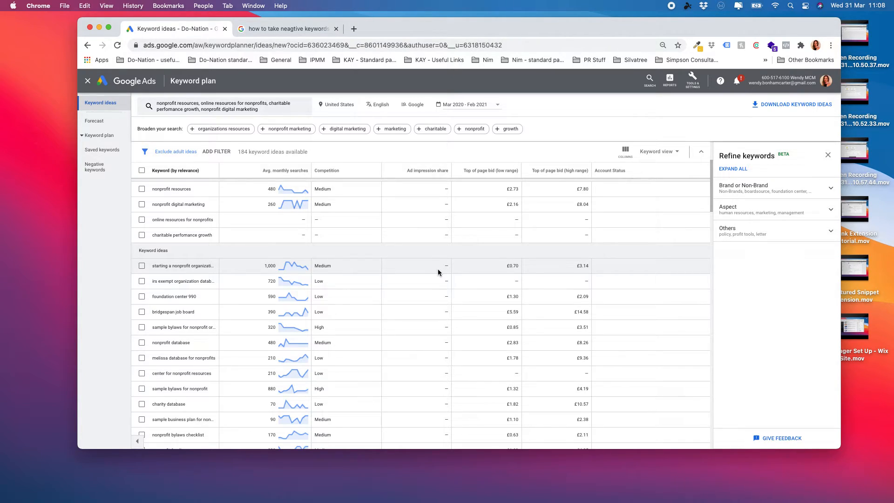
{"action": "left_click", "coordinate": [142, 282]}
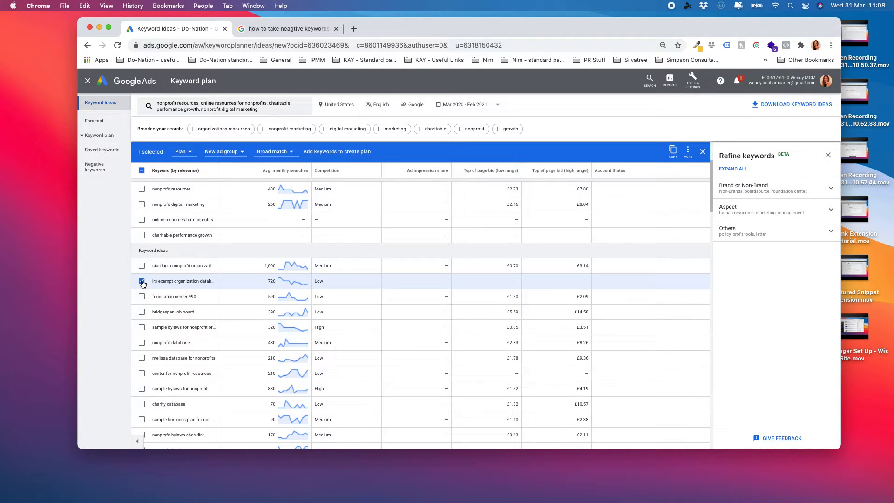
{"action": "left_click", "coordinate": [142, 297]}
{"action": "left_click", "coordinate": [142, 311]}
{"action": "left_click", "coordinate": [142, 327]}
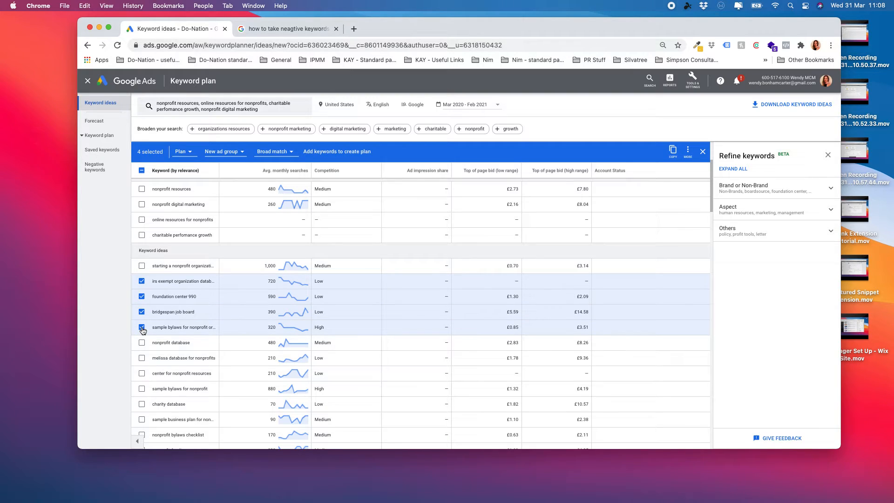
{"action": "left_click", "coordinate": [142, 343]}
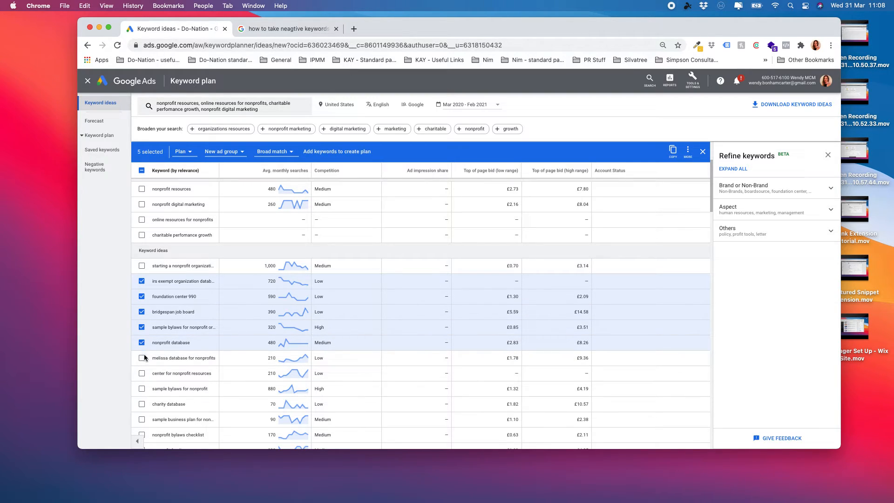
{"action": "left_click", "coordinate": [142, 358]}
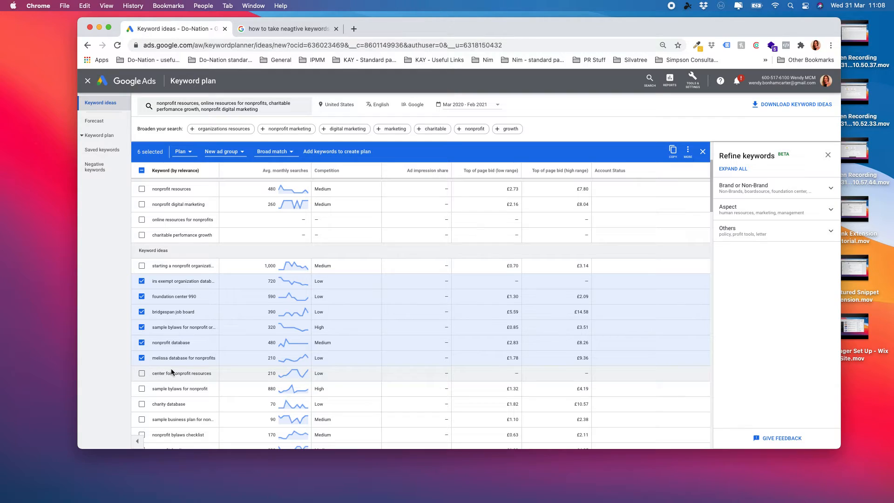
{"action": "scroll", "coordinate": [172, 373], "scroll_direction": "down", "scroll_amount": 1}
{"action": "left_click", "coordinate": [142, 381]}
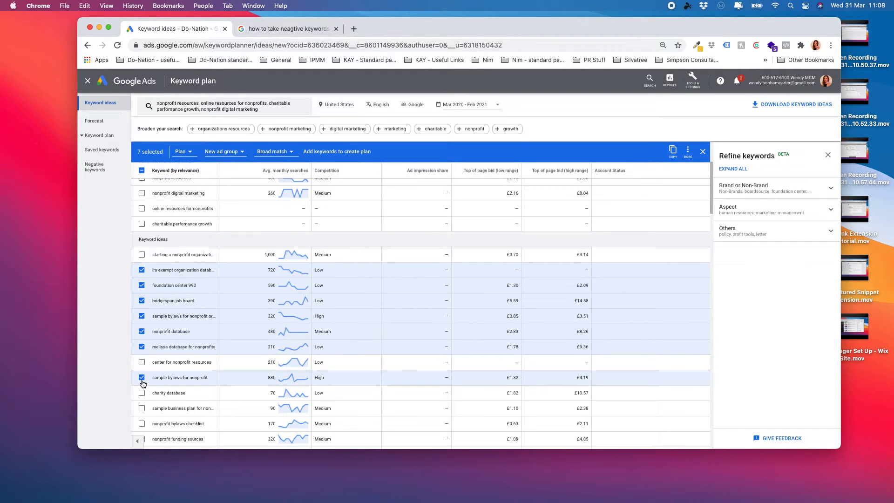
Step: Add the seven ticked keyword ideas to a new keyword plan
{"action": "scroll", "coordinate": [369, 298], "scroll_direction": "down", "scroll_amount": 1}
{"action": "scroll", "coordinate": [197, 313], "scroll_direction": "down", "scroll_amount": 10}
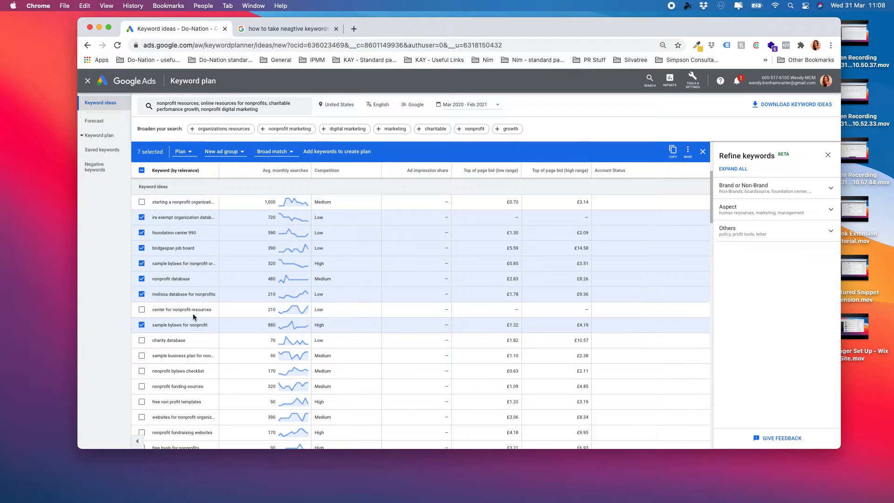
{"action": "scroll", "coordinate": [199, 322], "scroll_direction": "up", "scroll_amount": 5}
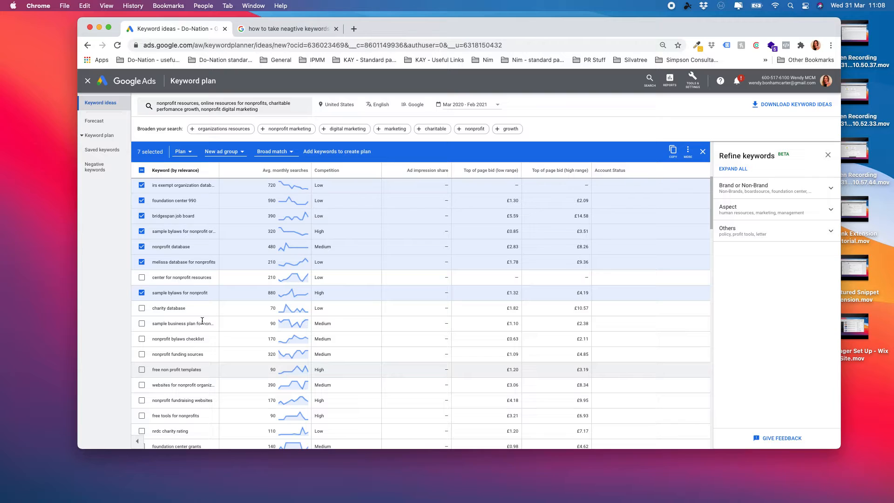
{"action": "scroll", "coordinate": [201, 320], "scroll_direction": "up", "scroll_amount": 7}
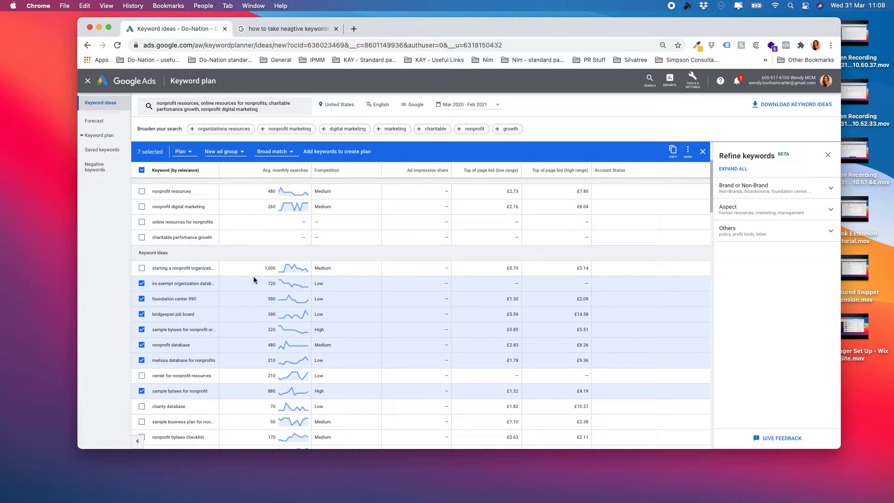
{"action": "scroll", "coordinate": [256, 280], "scroll_direction": "up", "scroll_amount": 1}
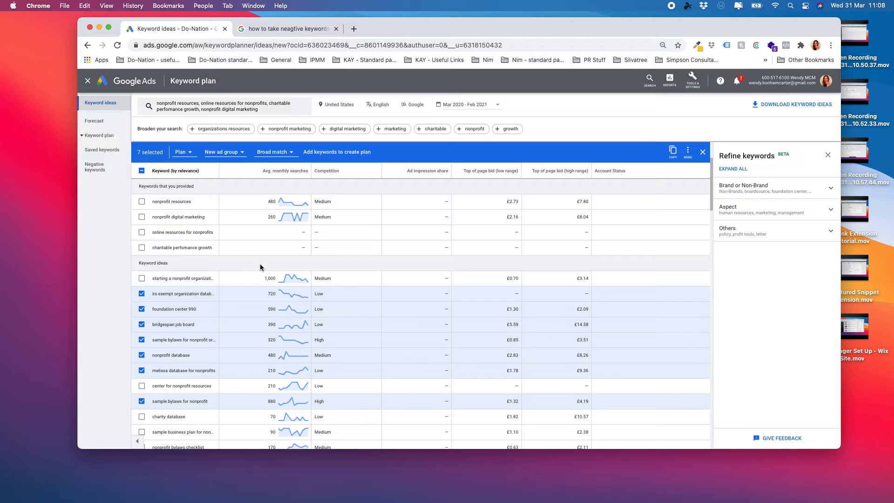
{"action": "left_click", "coordinate": [351, 153]}
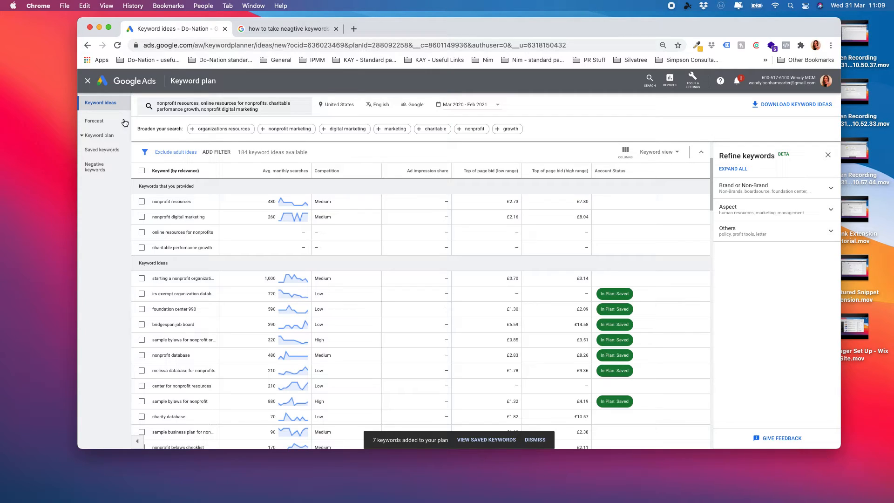
Step: Export the plan's saved keywords as plan forecasts to a Google Sheet named 'Negative keywords'
{"action": "left_click", "coordinate": [110, 140]}
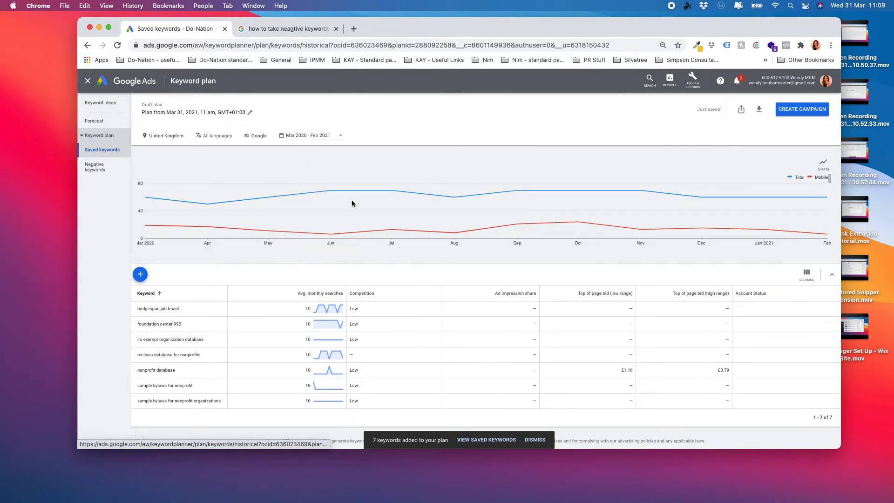
{"action": "left_click", "coordinate": [760, 111]}
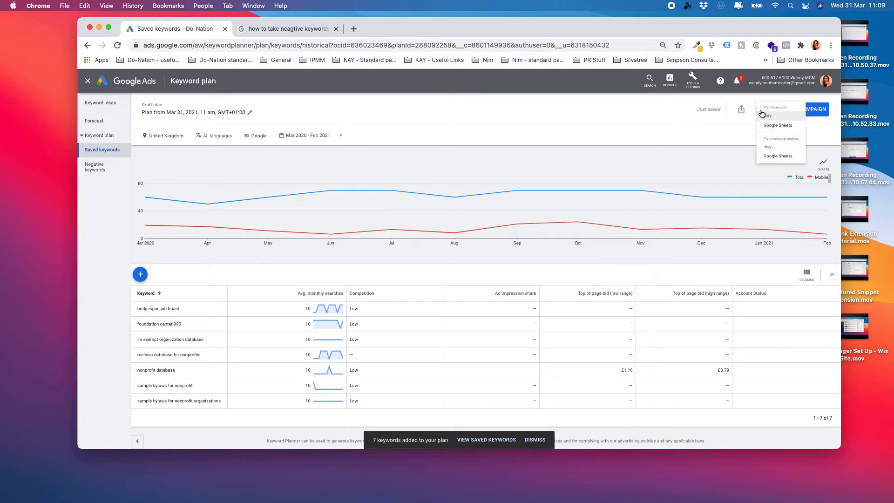
{"action": "left_click", "coordinate": [786, 133]}
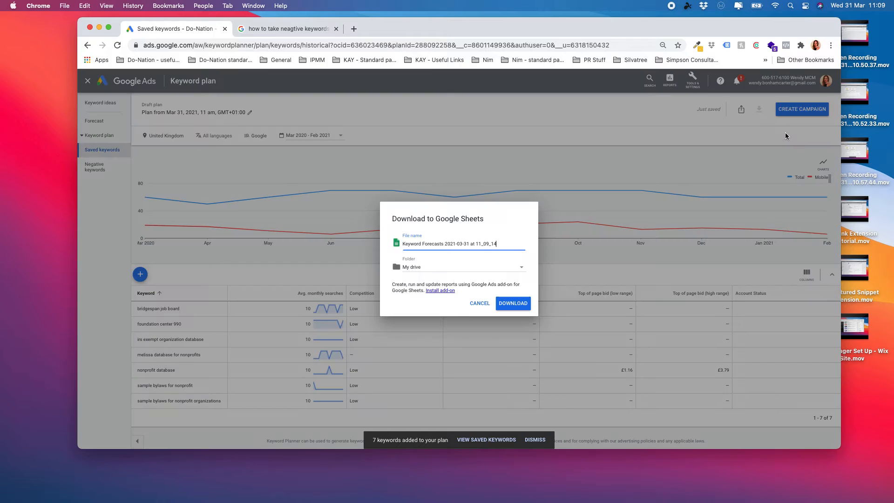
{"action": "triple_click", "coordinate": [457, 245]}
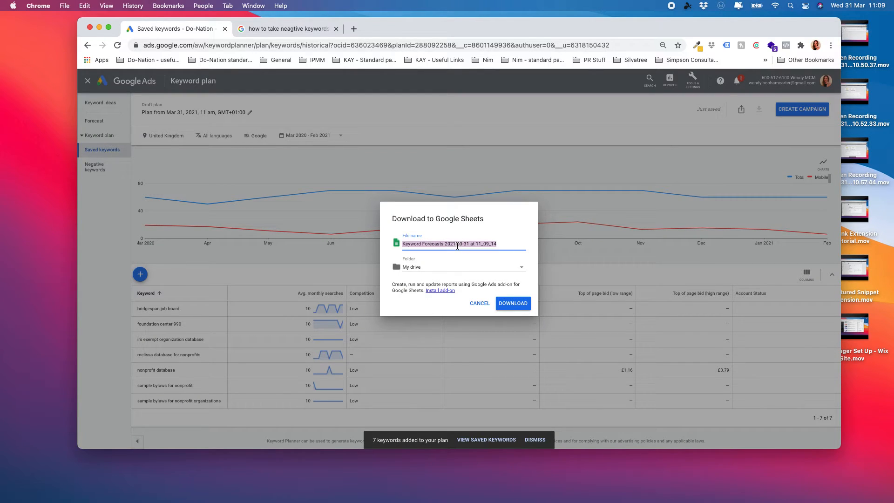
{"action": "type", "text": "Negative keywords"}
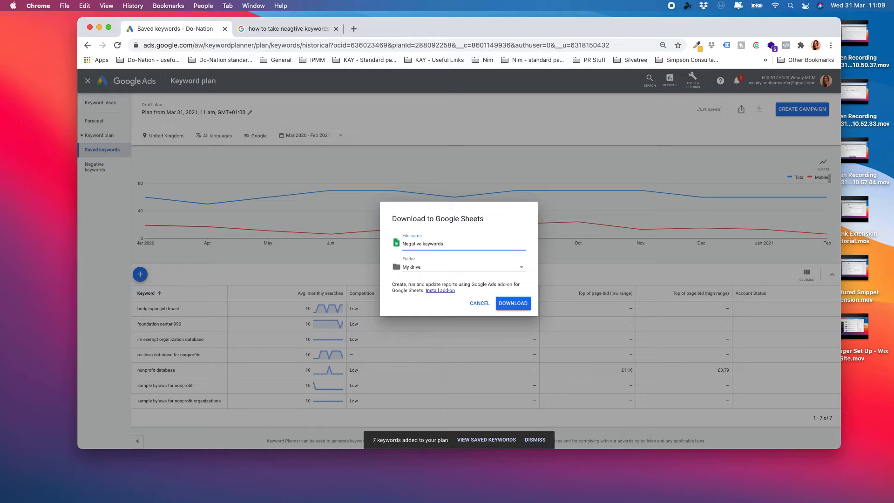
{"action": "left_click", "coordinate": [516, 303]}
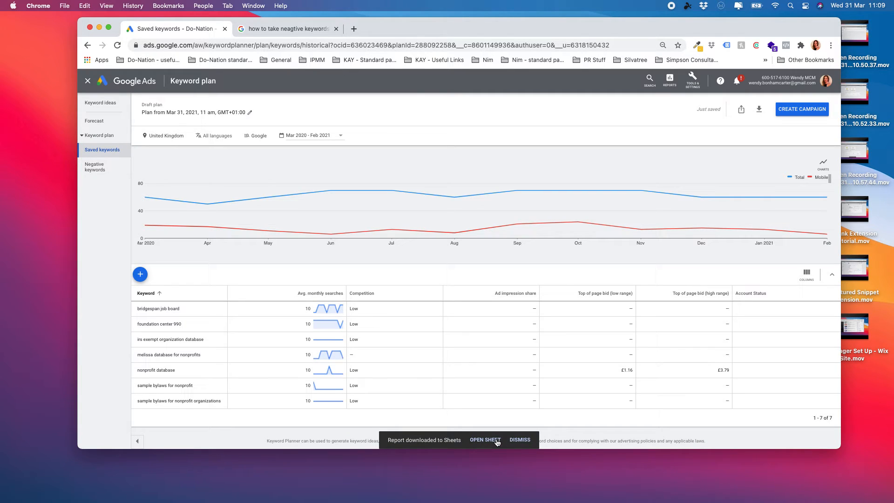
Step: Open the exported sheet, then return to Google Ads and close the keyword plan
{"action": "left_click", "coordinate": [491, 442]}
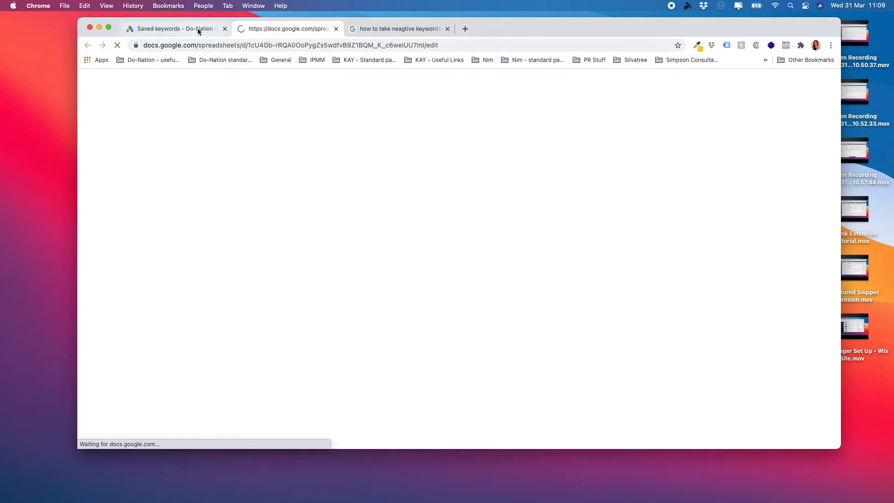
{"action": "left_click", "coordinate": [197, 29]}
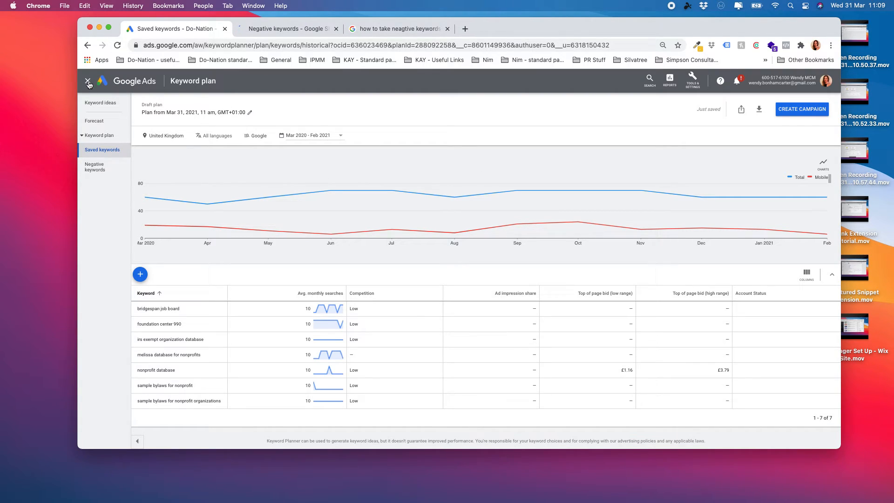
{"action": "left_click", "coordinate": [88, 81]}
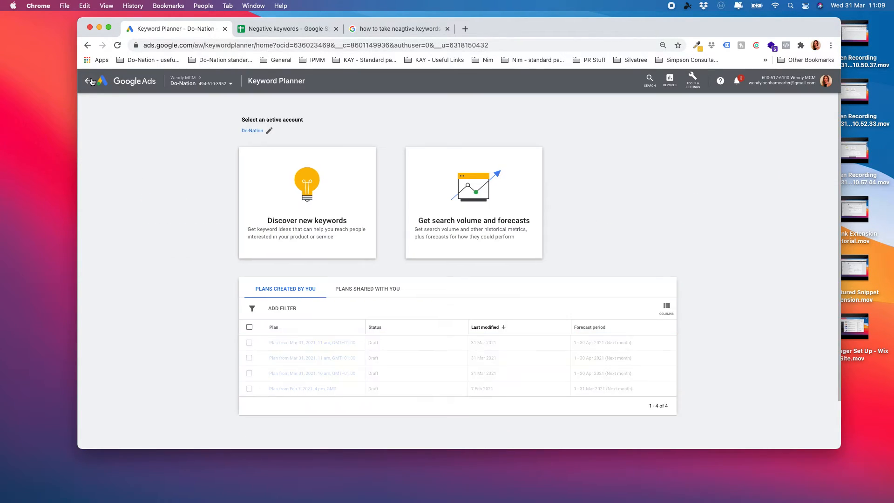
Step: Start adding negative keywords on the Negative keywords page, then switch to the 'Negative keywords' sheet
{"action": "left_click", "coordinate": [88, 83]}
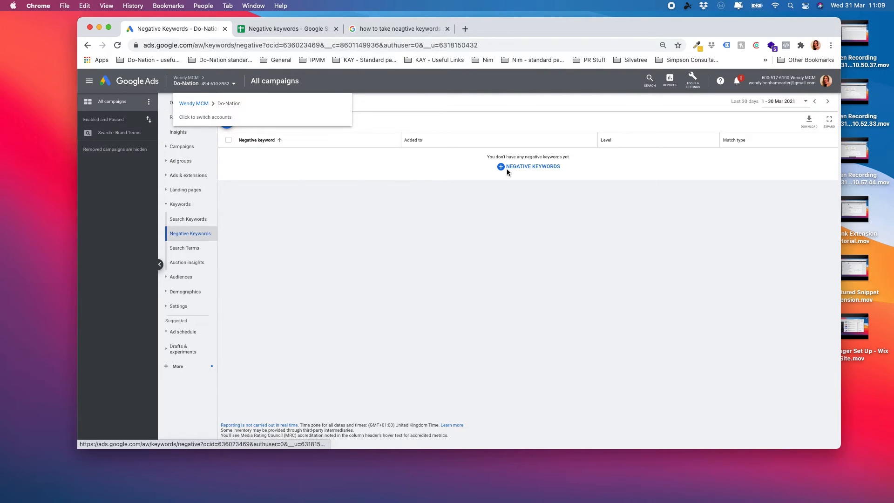
{"action": "left_click", "coordinate": [531, 167]}
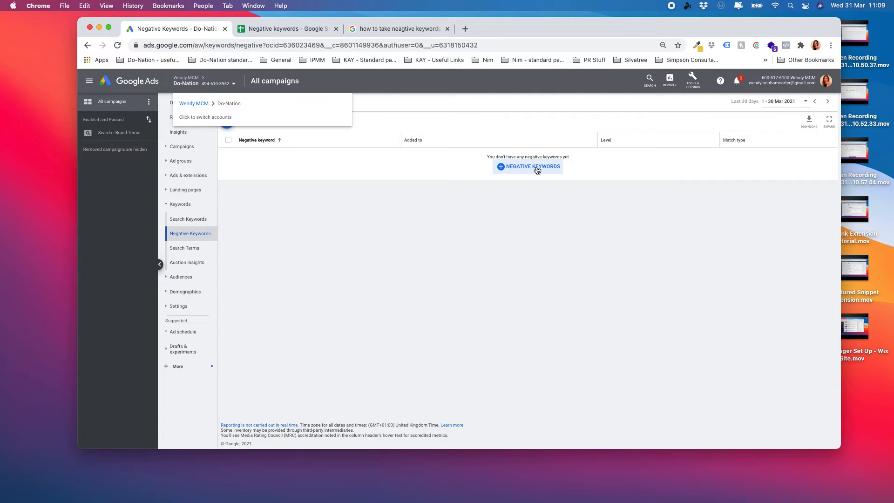
{"action": "left_click", "coordinate": [290, 29]}
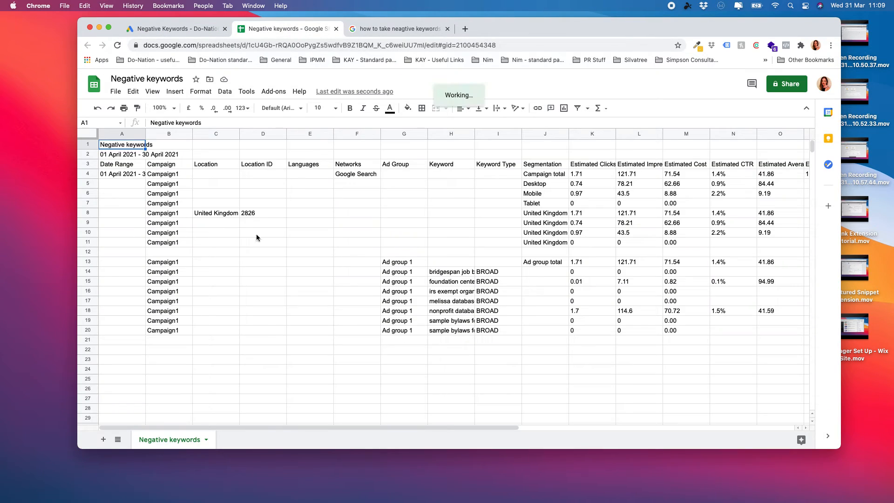
Step: Copy keywords H14:H20 from the sheet and paste them into the Google Ads negative keywords box
{"action": "left_click", "coordinate": [463, 273]}
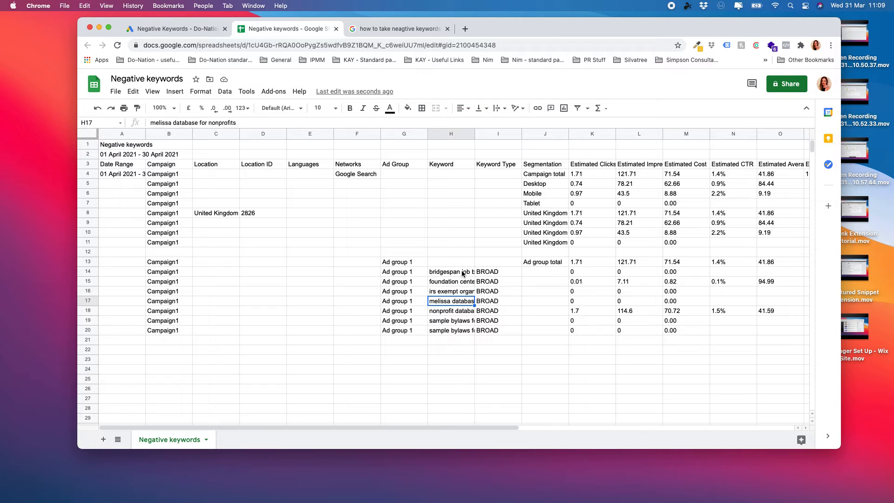
{"action": "left_click_drag", "start_coordinate": [464, 280], "coordinate": [456, 335]}
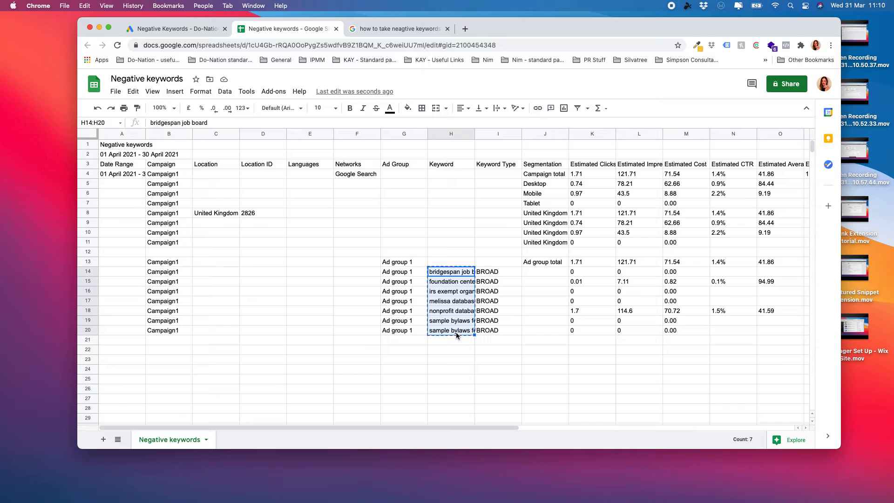
{"action": "left_click", "coordinate": [174, 32]}
{"action": "left_click", "coordinate": [310, 244]}
{"action": "type", "text": "bridgespan job board foundation center 990 irs exempt organization database melissa database for nonprofits nonprofit database sample bylaws for nonprofit sample bylaws for nonprofit organizations"}
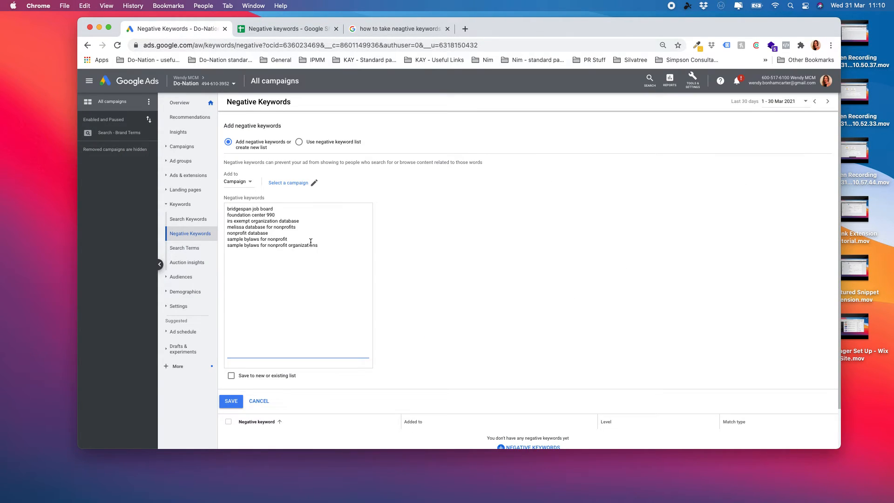
Step: Keep the negative keywords set to be added at campaign level
{"action": "left_click", "coordinate": [451, 322]}
{"action": "left_click", "coordinate": [251, 183]}
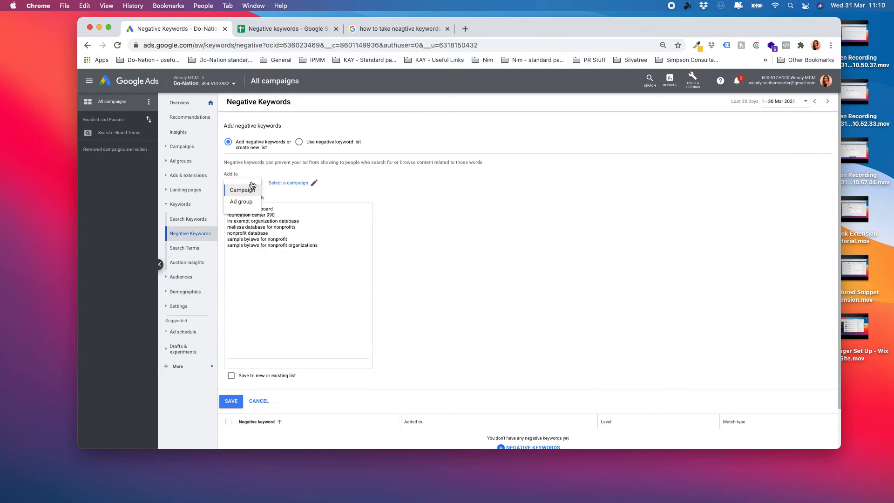
{"action": "left_click", "coordinate": [414, 204]}
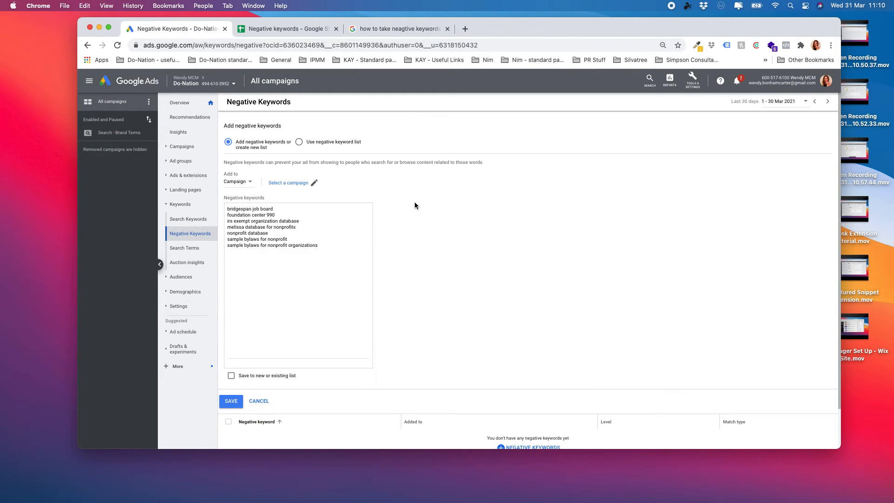
{"action": "left_click", "coordinate": [480, 263]}
{"action": "scroll", "coordinate": [338, 312], "scroll_direction": "down", "scroll_amount": 1}
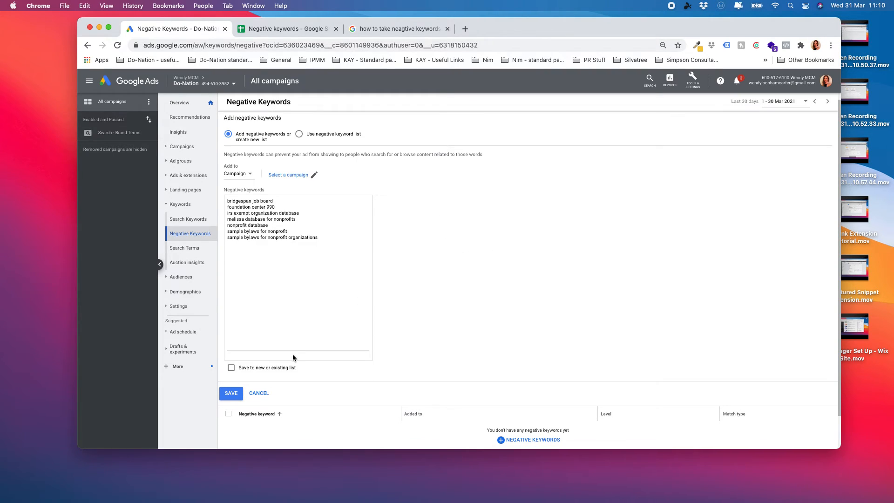
{"action": "left_click", "coordinate": [233, 395]}
Step: Assign the negative keywords to the Search - Brand Terms campaign and save them
{"action": "left_click", "coordinate": [253, 177]}
{"action": "left_click", "coordinate": [252, 185]}
{"action": "left_click", "coordinate": [302, 176]}
{"action": "left_click", "coordinate": [421, 243]}
{"action": "left_click", "coordinate": [224, 396]}
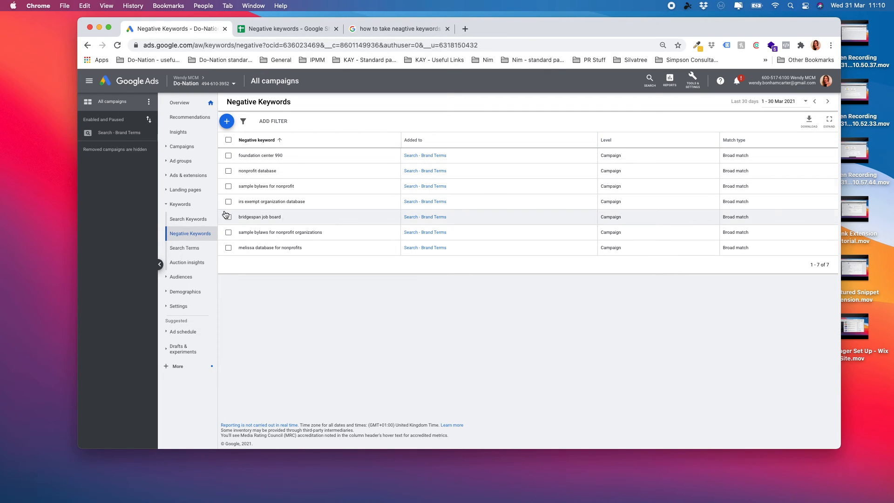
Step: Open the Search Terms report under Keywords in the page menu
{"action": "left_click", "coordinate": [190, 251]}
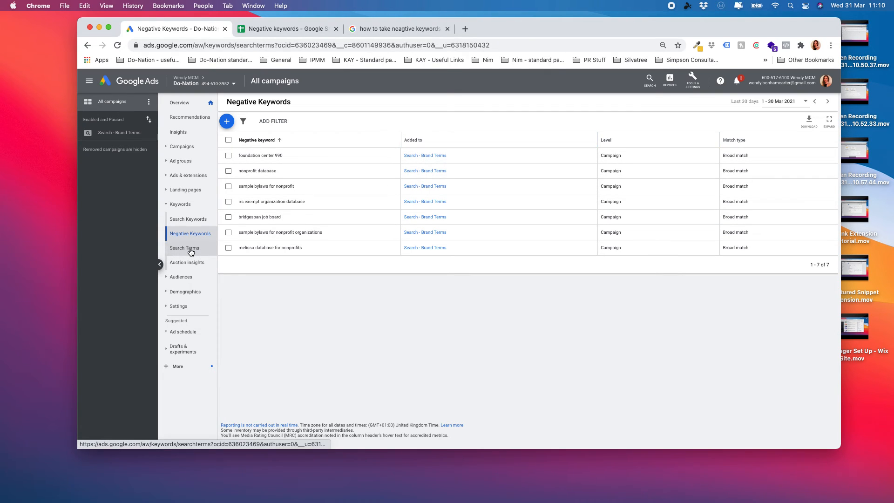